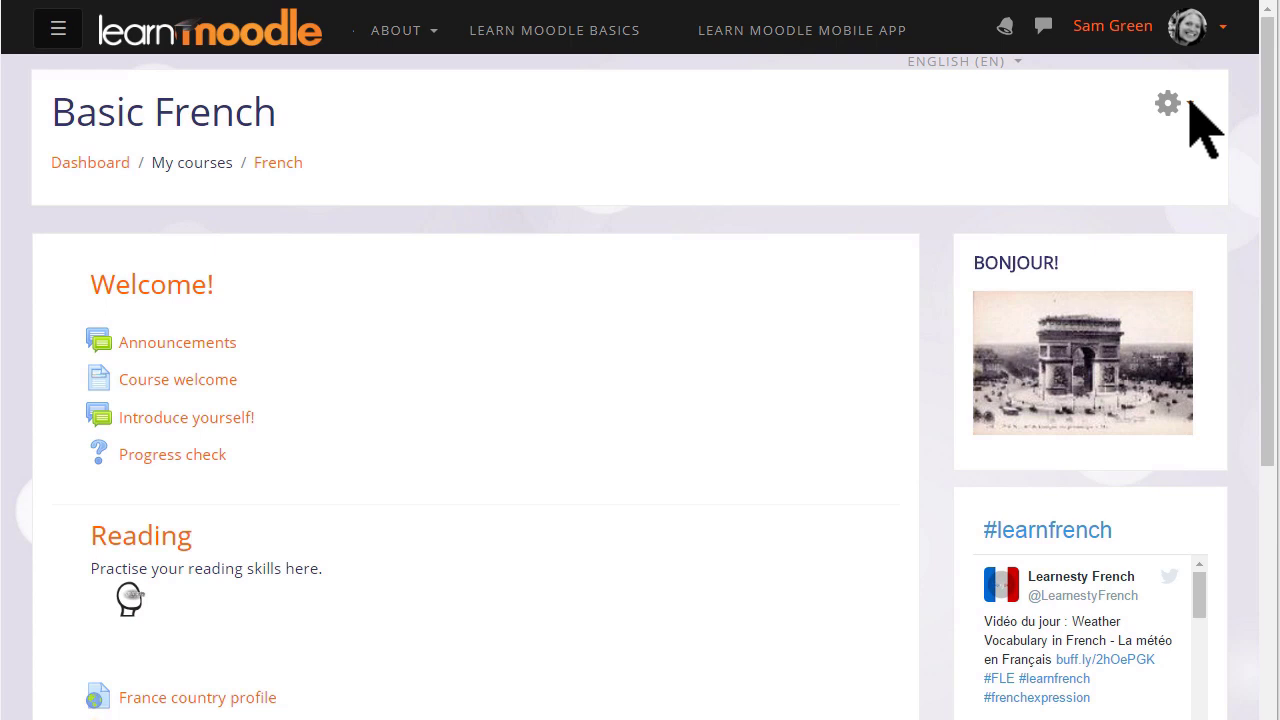
Open the full Course administration page for Basic French from the gear menu's More... link
left_click(1190, 110)
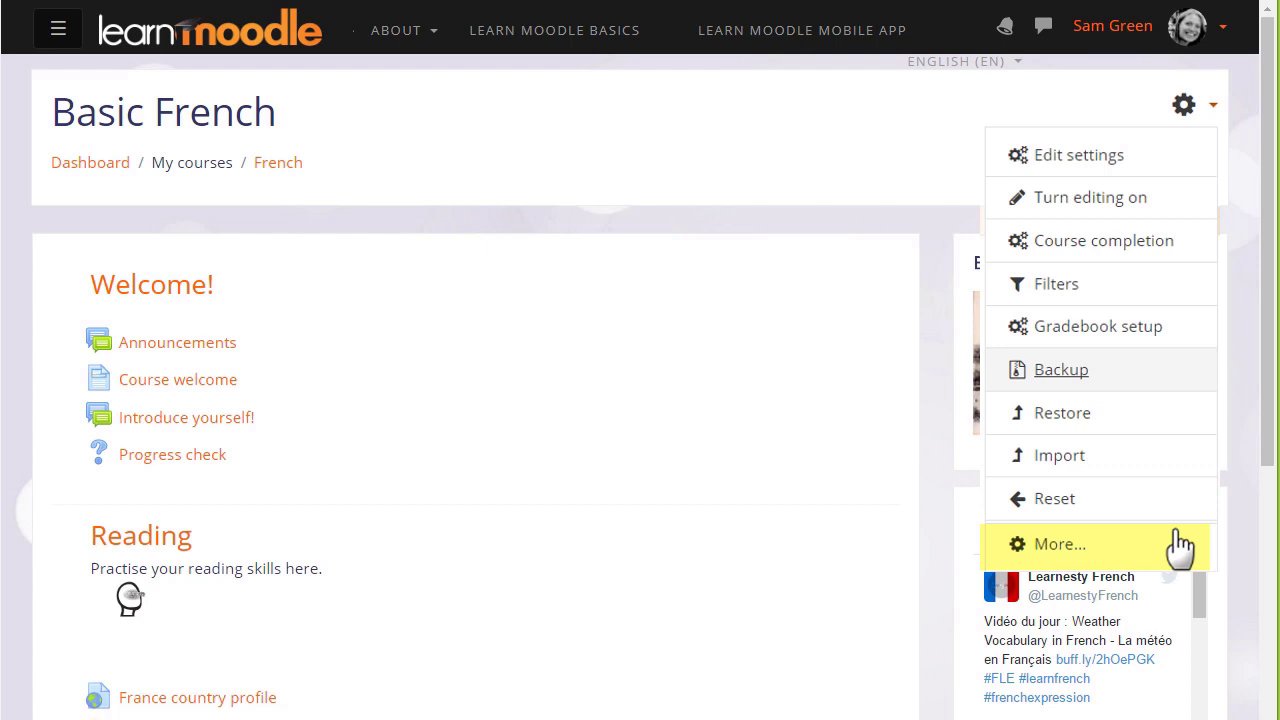
left_click(1180, 548)
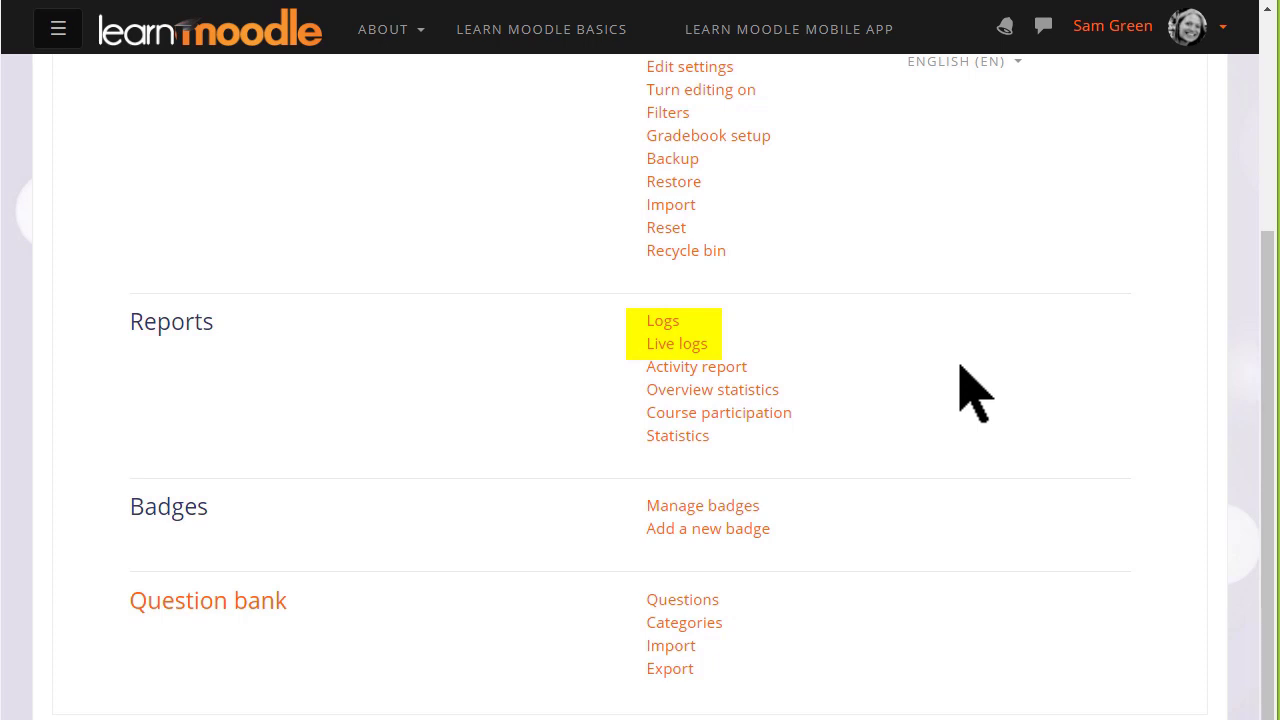
Open the Basic French course logs report and look over its filter options
left_click(664, 321)
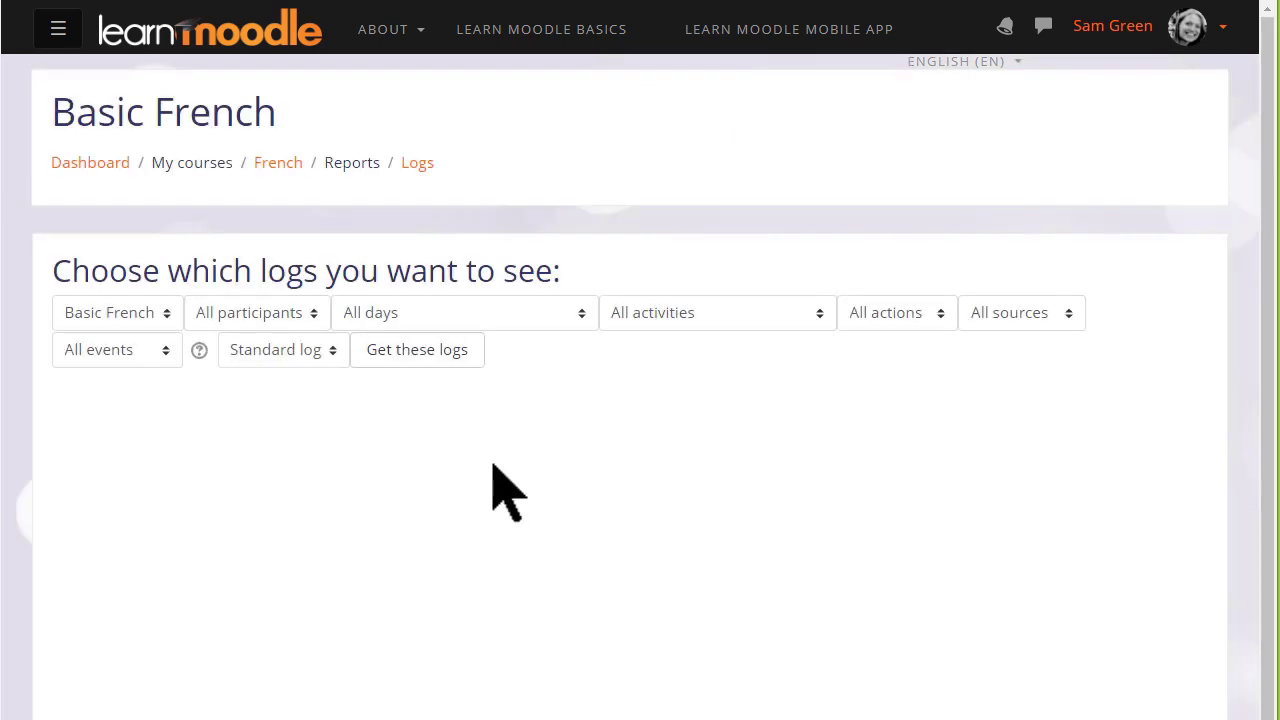
left_click(312, 314)
left_click(155, 350)
Get the logs for Saturday 24 December 2016, limited to Create actions and Teaching events
left_click(562, 314)
left_click(540, 411)
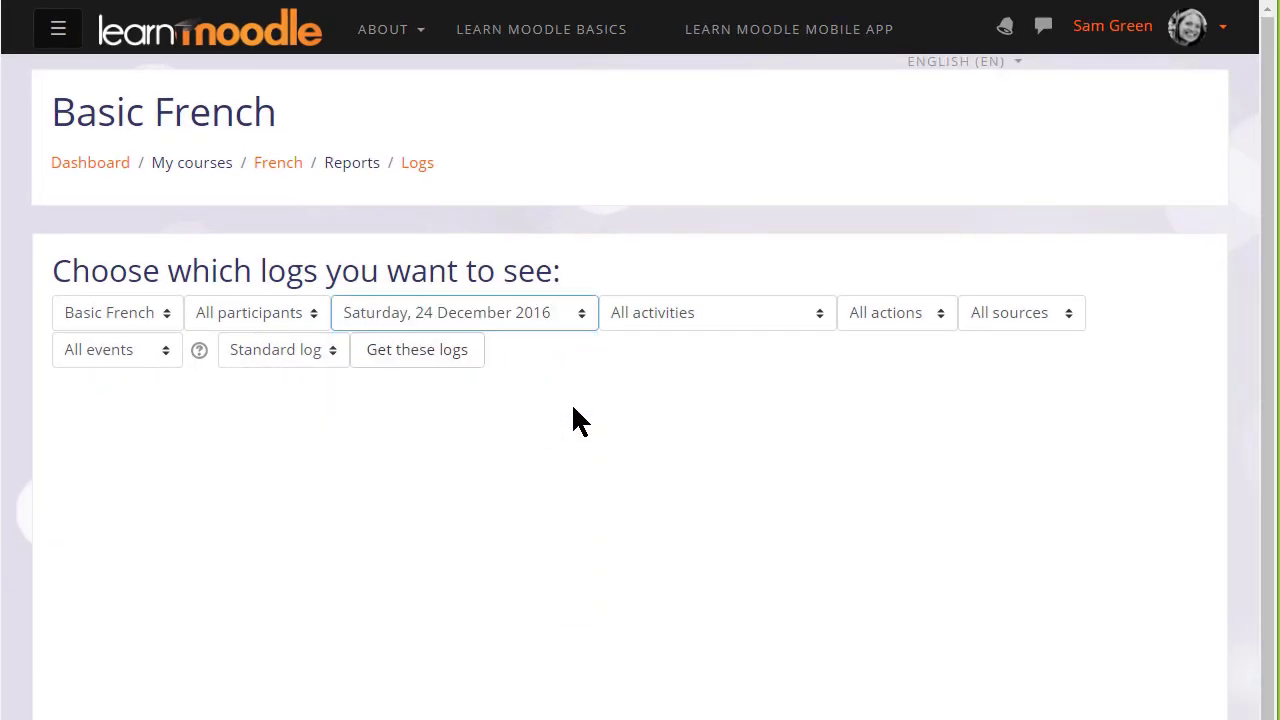
left_click(872, 318)
left_click(877, 366)
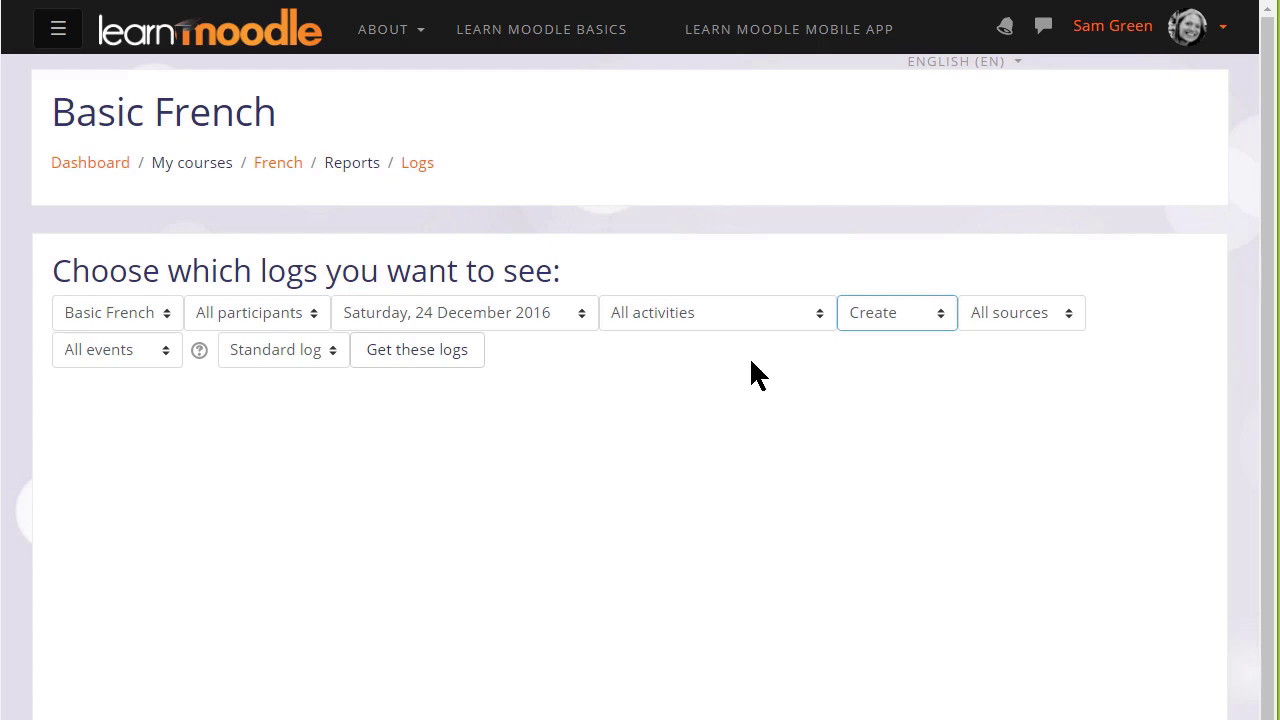
left_click(152, 362)
left_click(146, 404)
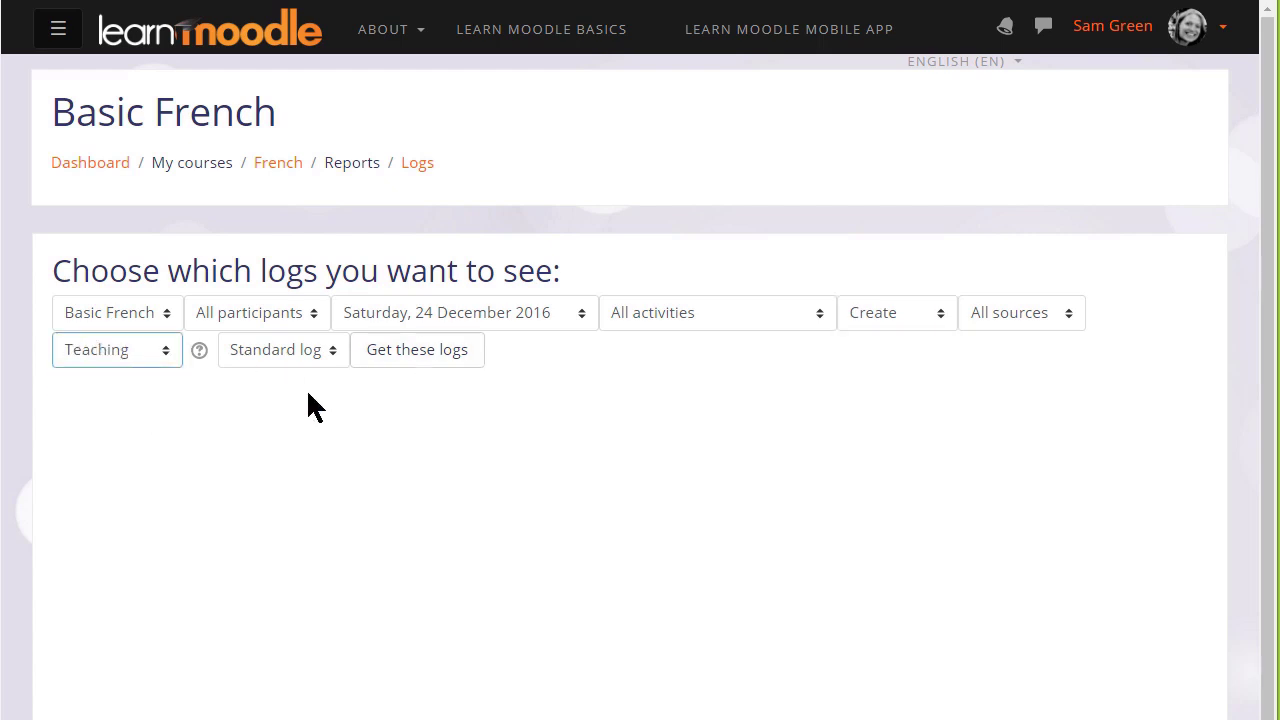
left_click(466, 366)
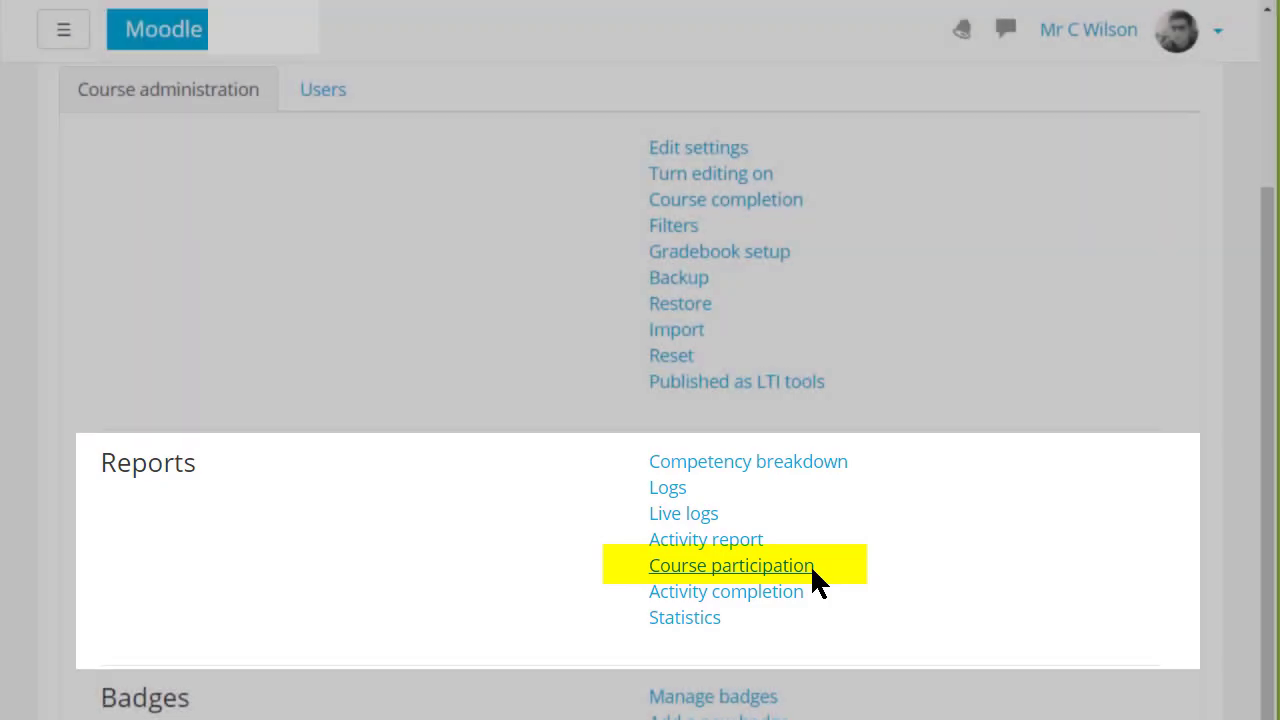
Run course participation for 'Why are we here?': 1 week look-back, Students only, Post actions
left_click(812, 566)
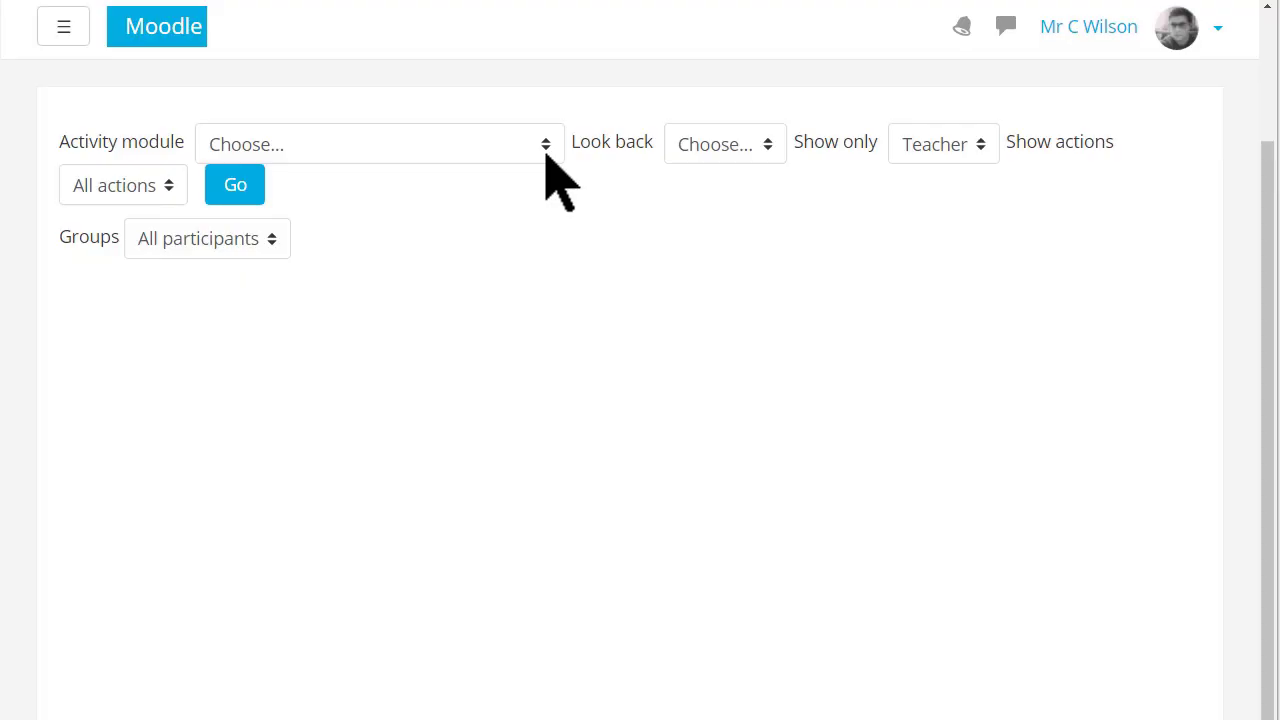
left_click(546, 154)
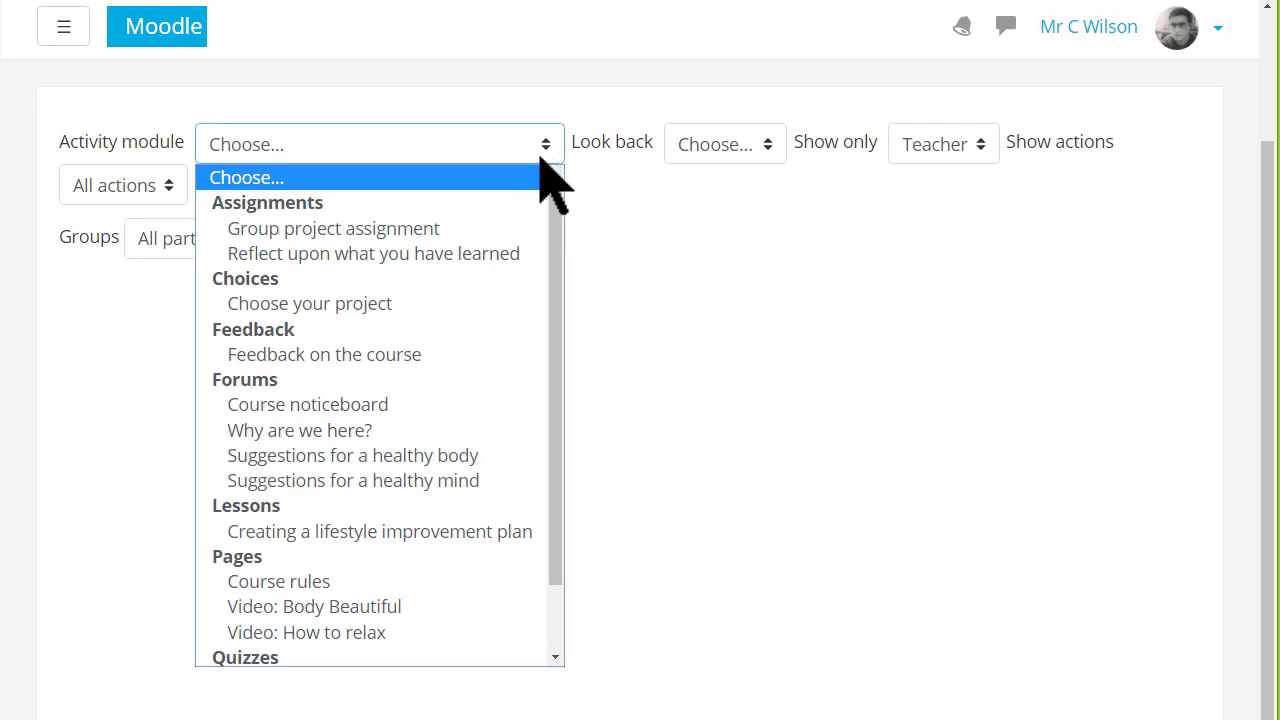
left_click(490, 430)
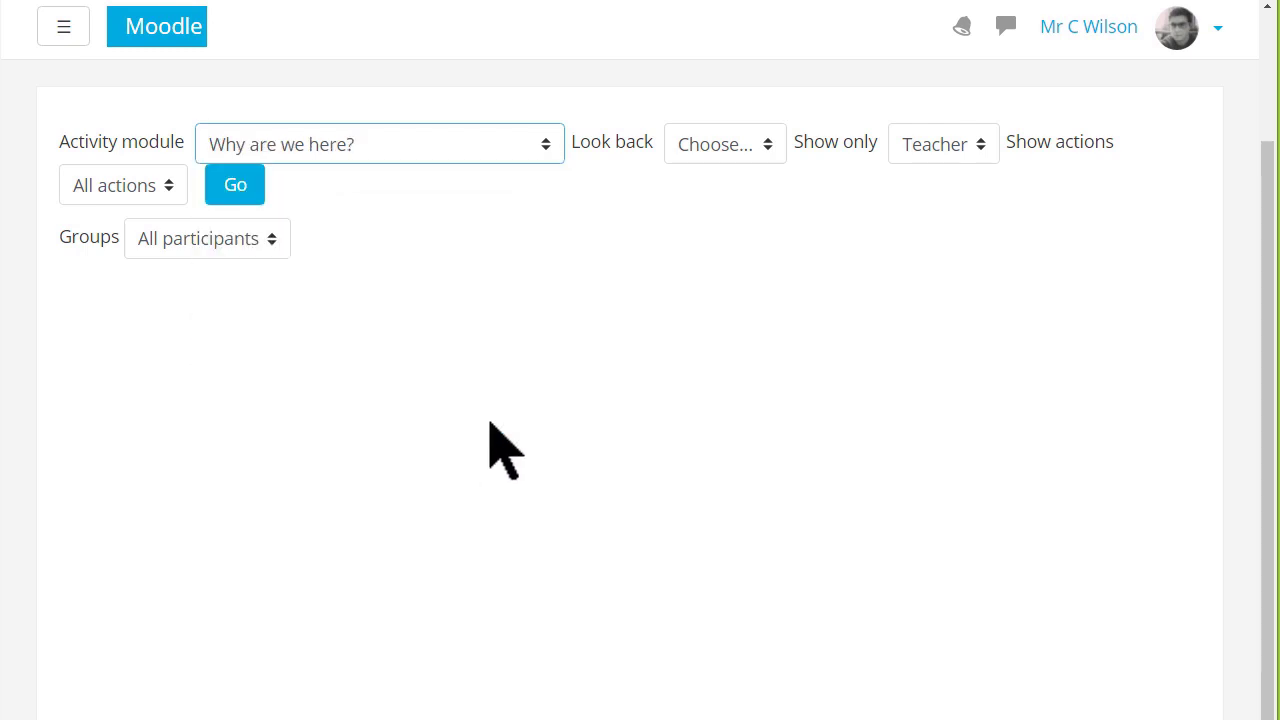
left_click(751, 158)
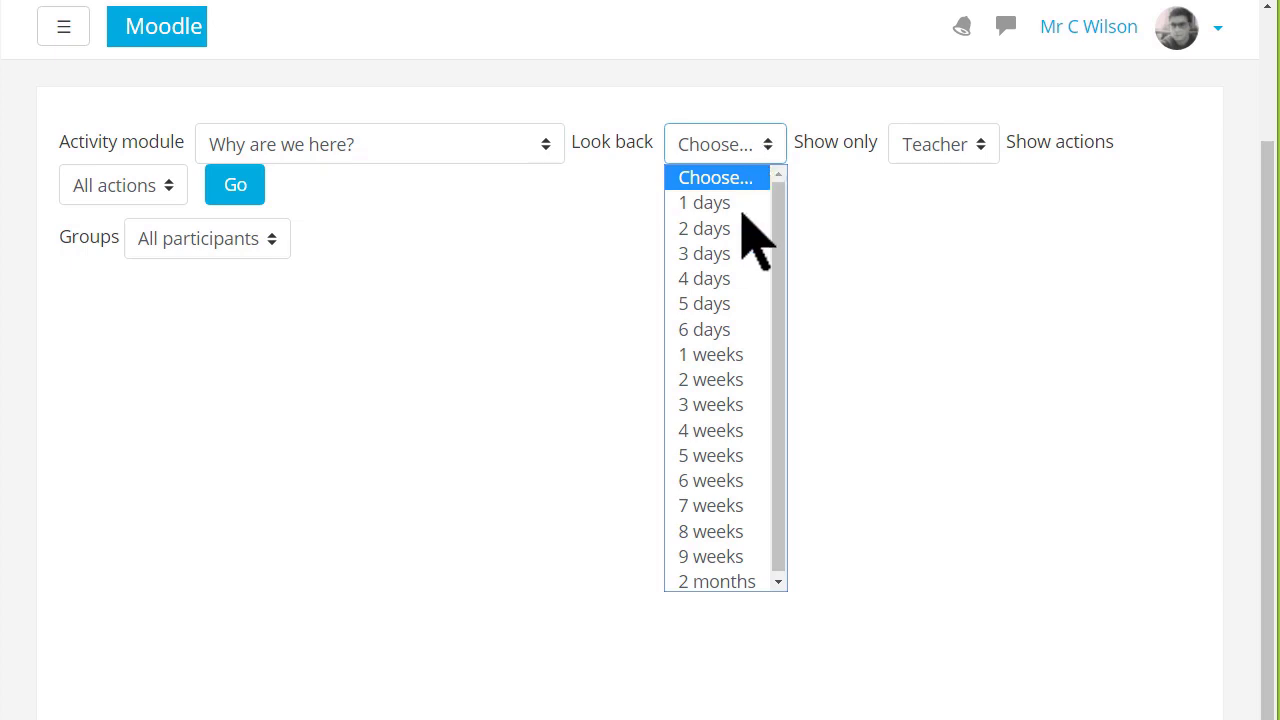
left_click(731, 355)
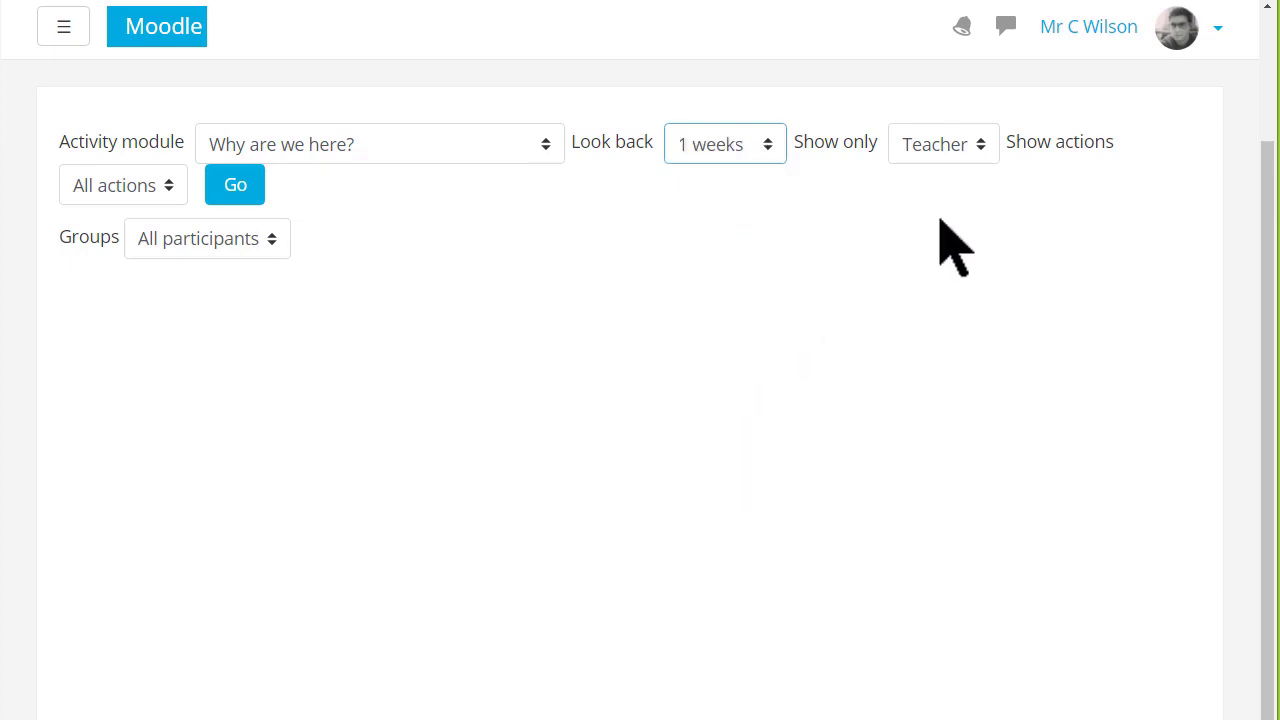
left_click(983, 150)
left_click(960, 205)
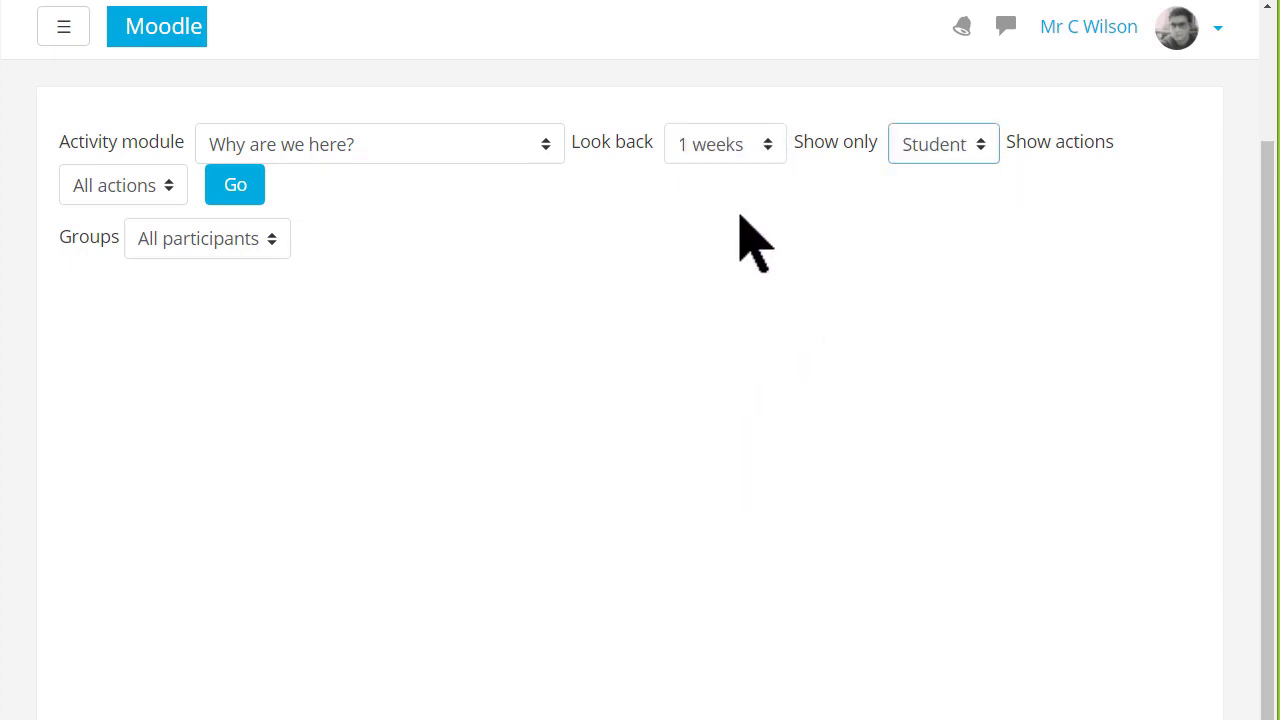
left_click(162, 192)
left_click(130, 269)
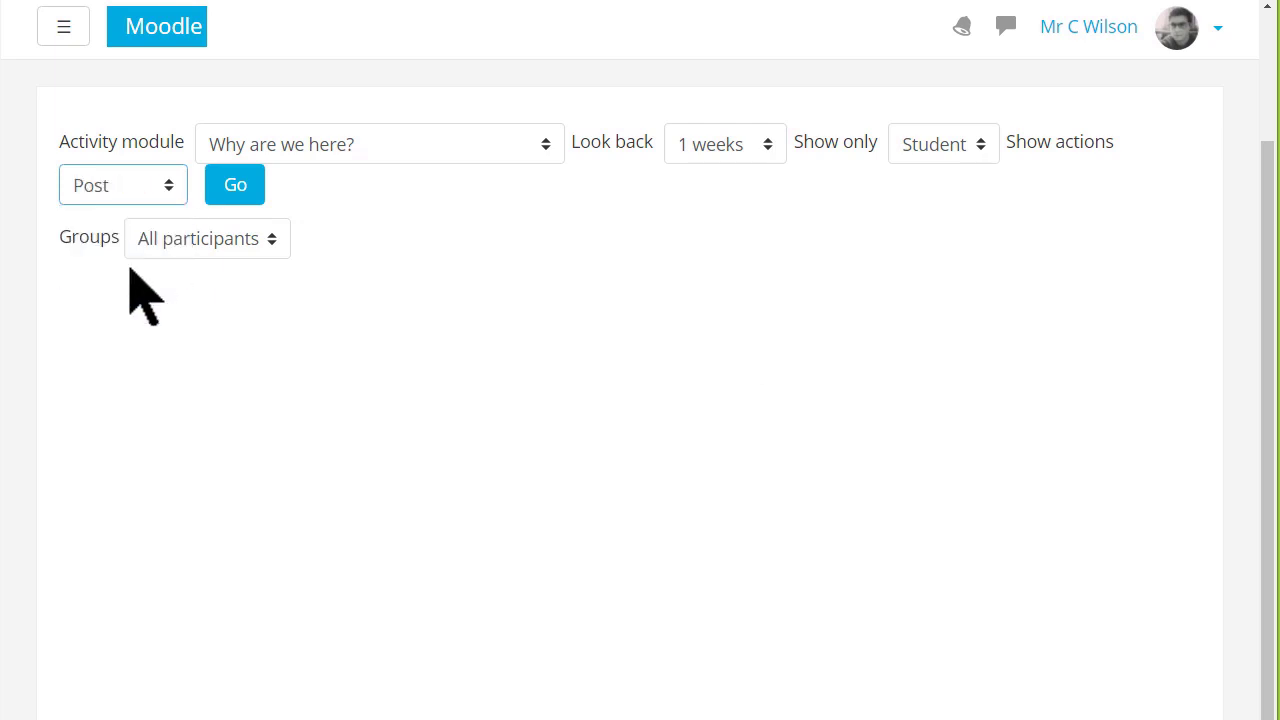
left_click(235, 190)
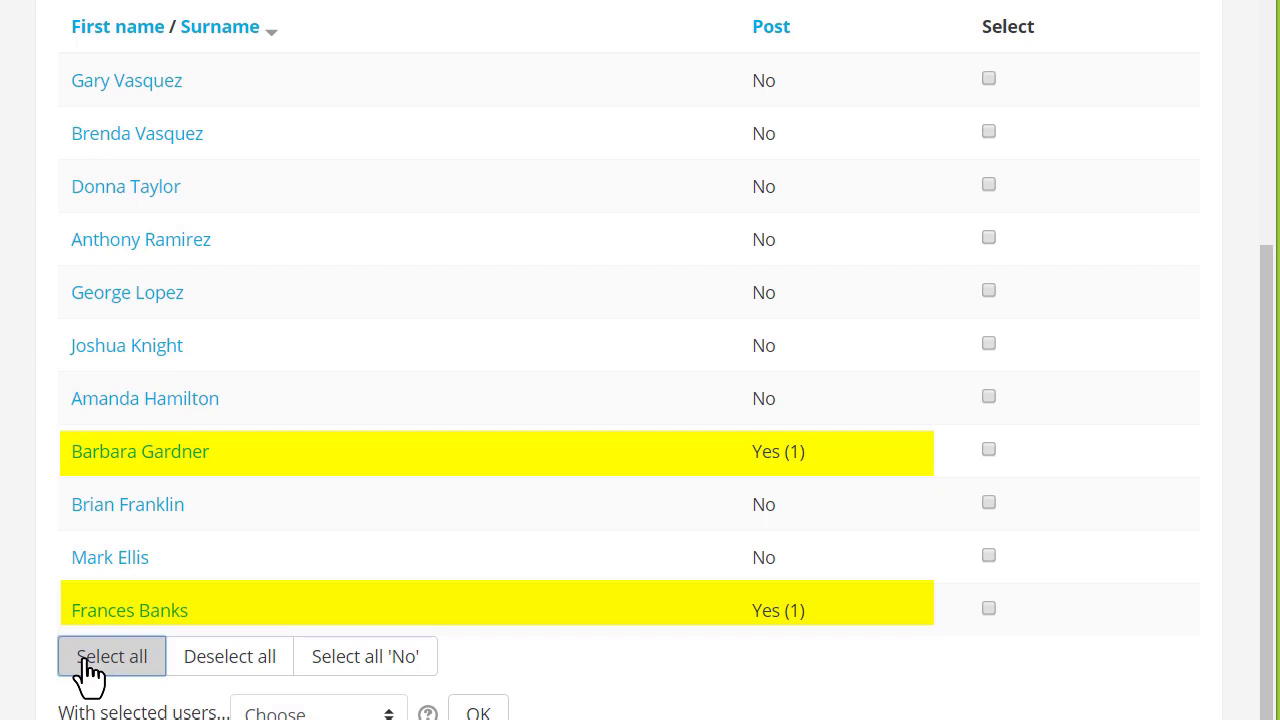
Select the nine non-posting students and message them 'Please post in the forum!'
left_click(86, 662)
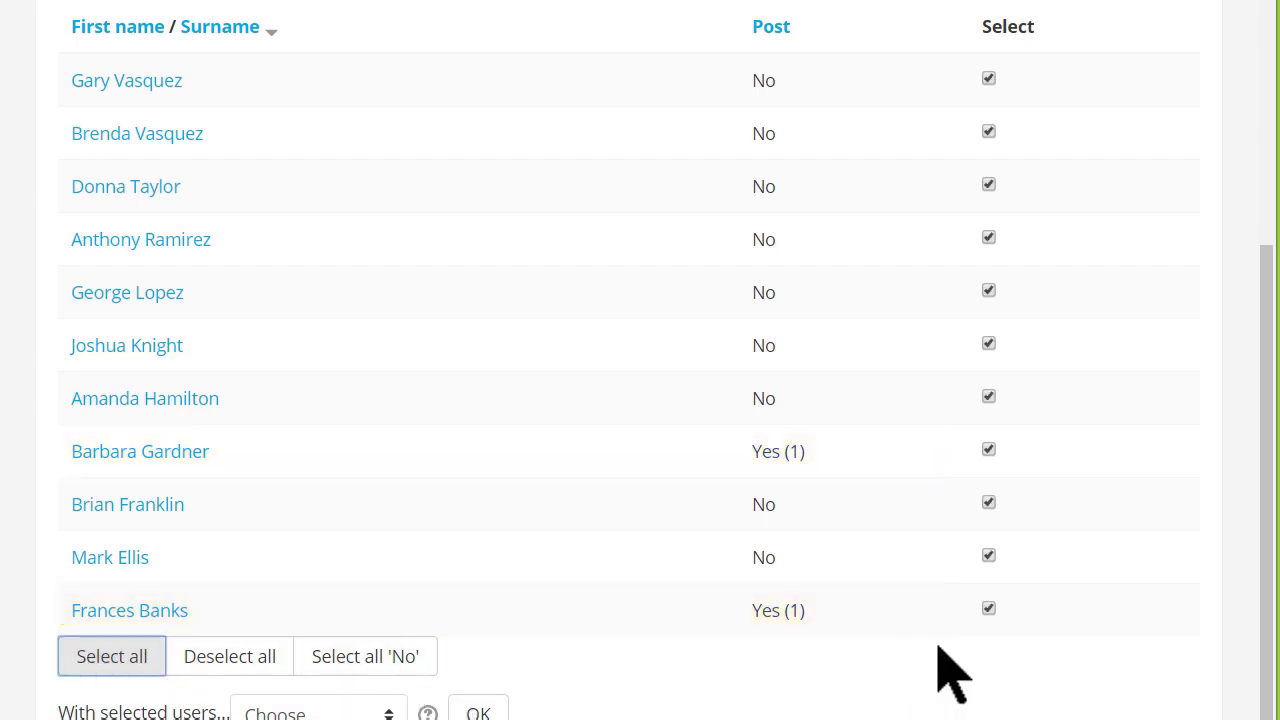
left_click(988, 609)
left_click(989, 450)
scroll(900, 600, "down", 1)
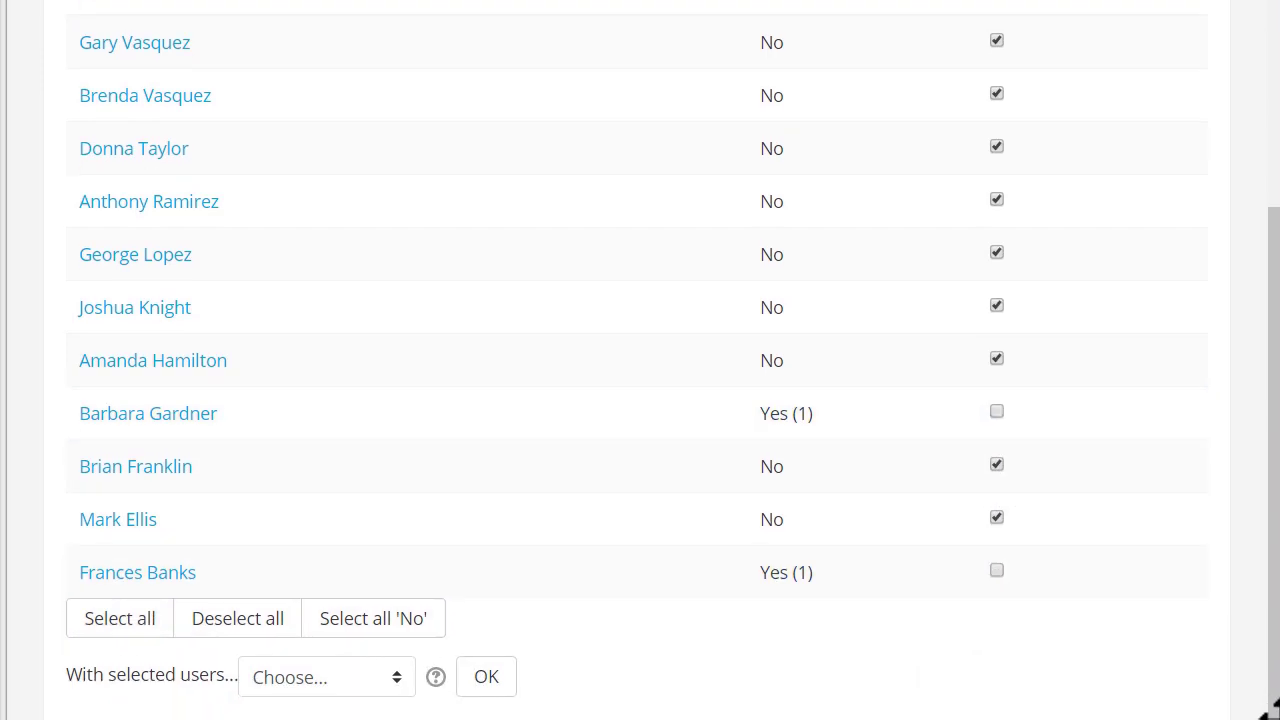
left_click(392, 657)
left_click(380, 621)
type("P")
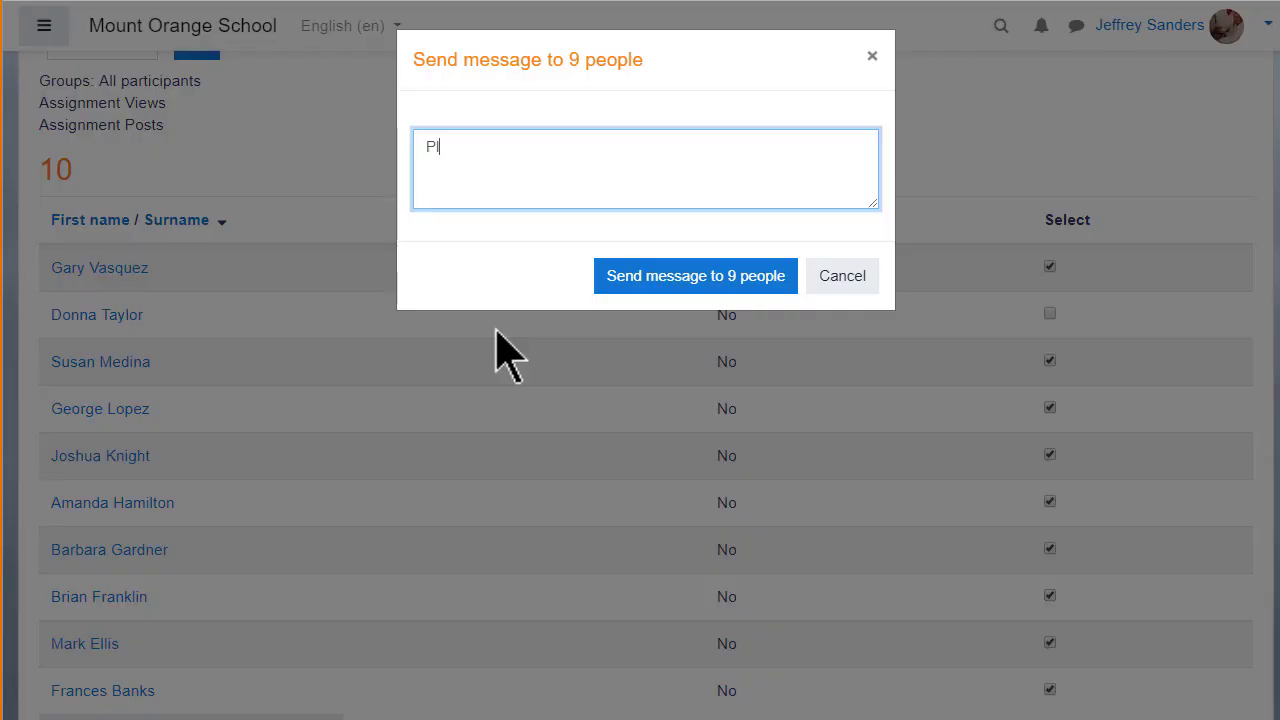
type("lease post in the forum!")
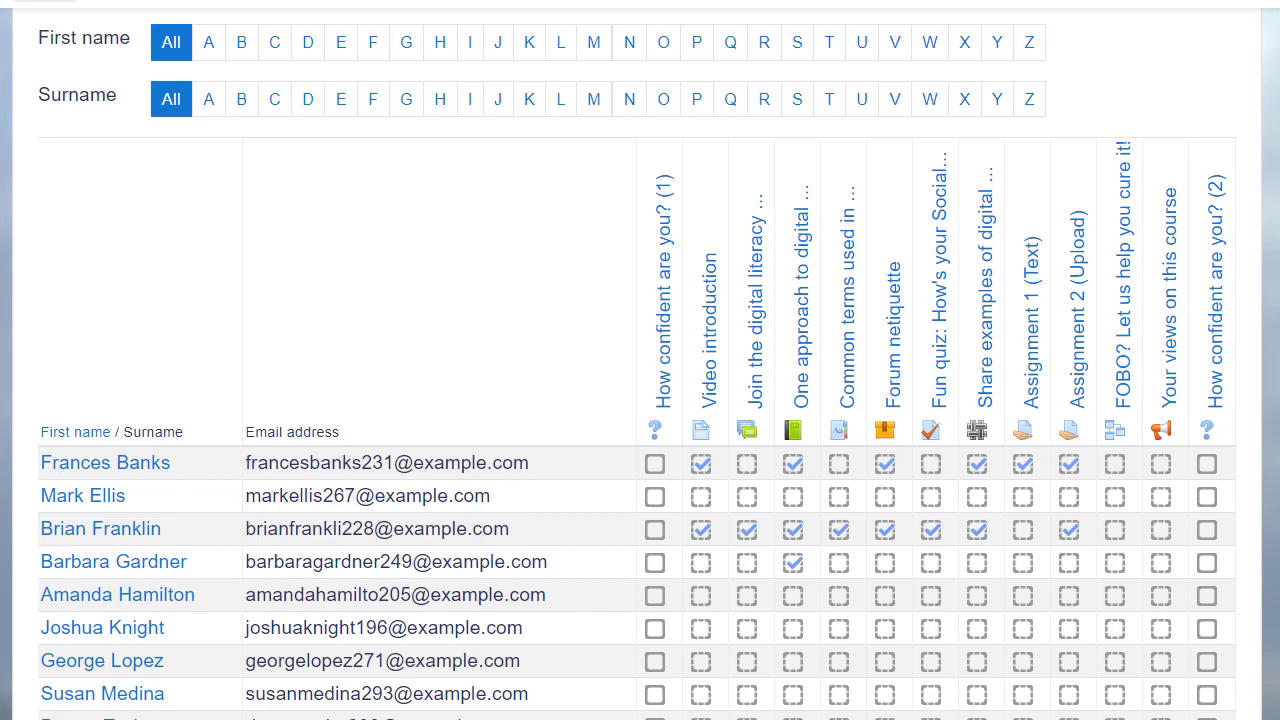
In the activity completion report, mark the third activity complete for the first listed student
left_click(747, 465)
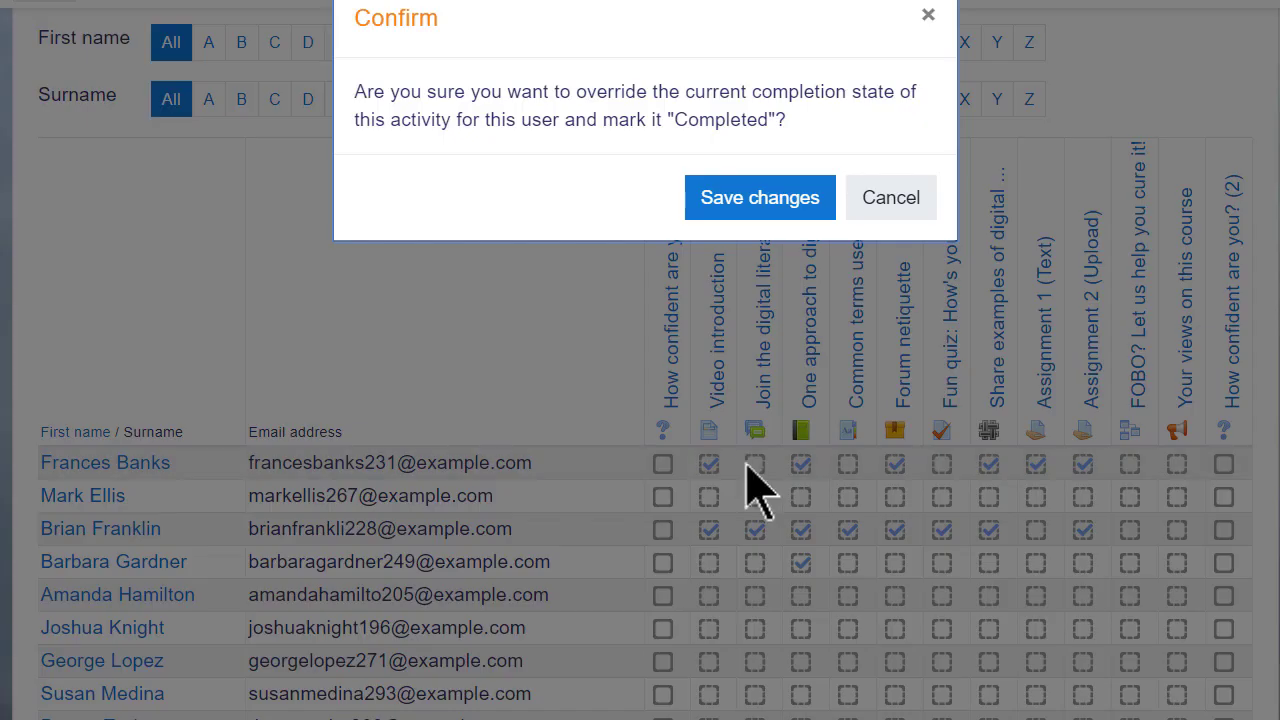